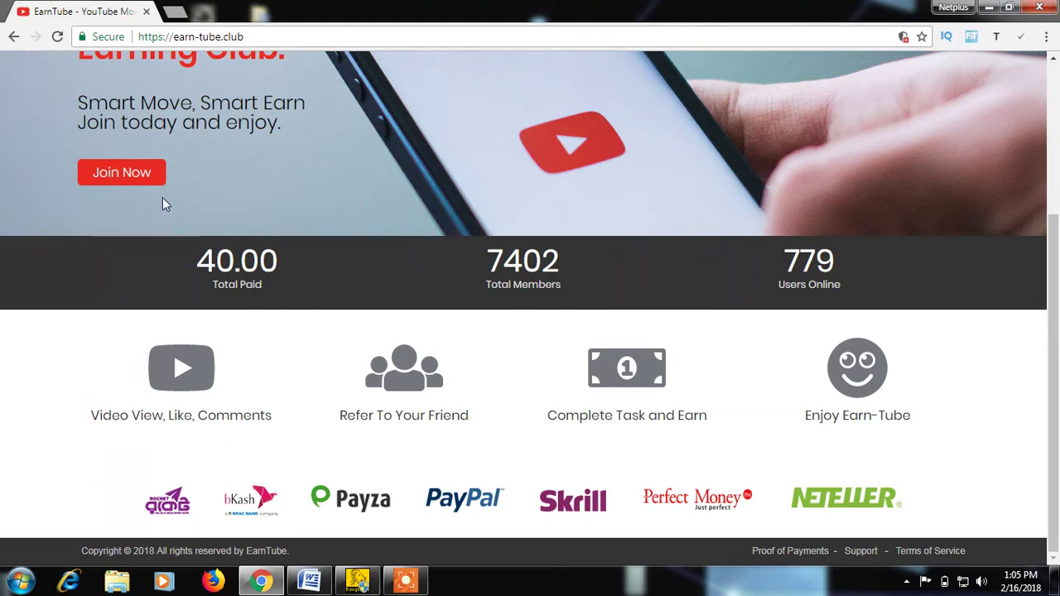
Open the EarnTube registration form and enter the account holder's full name.
{"action": "scroll", "coordinate": [153, 216], "scroll_direction": "up", "scroll_amount": 3}
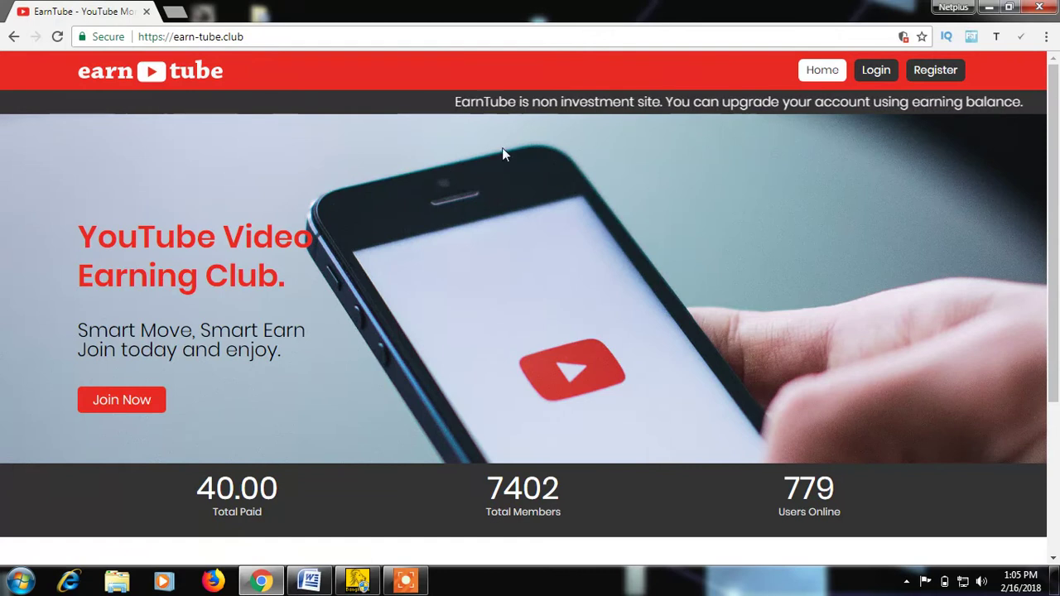
{"action": "left_click", "coordinate": [933, 76]}
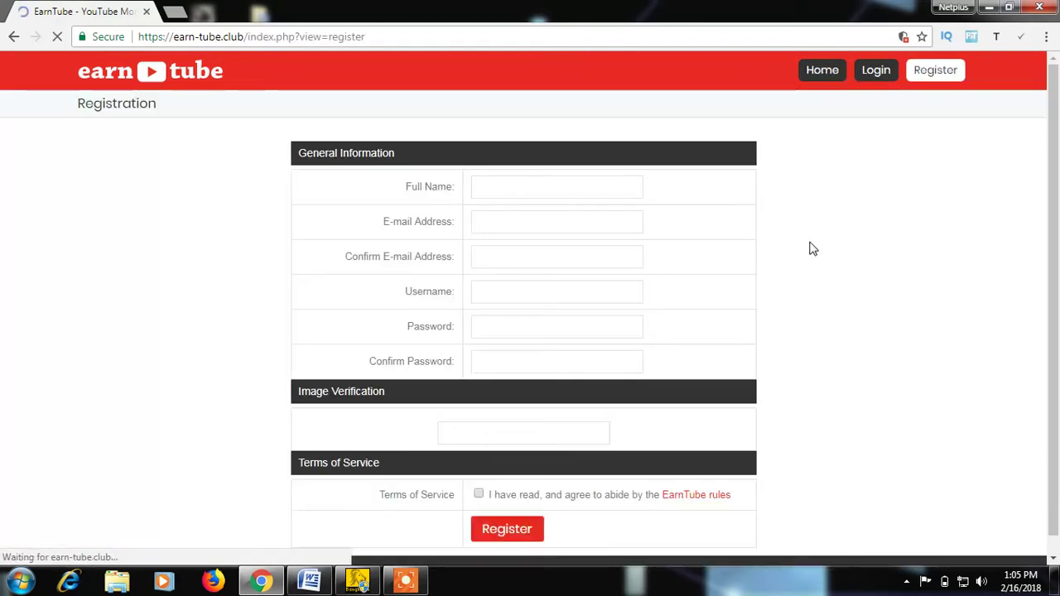
{"action": "left_click", "coordinate": [515, 188]}
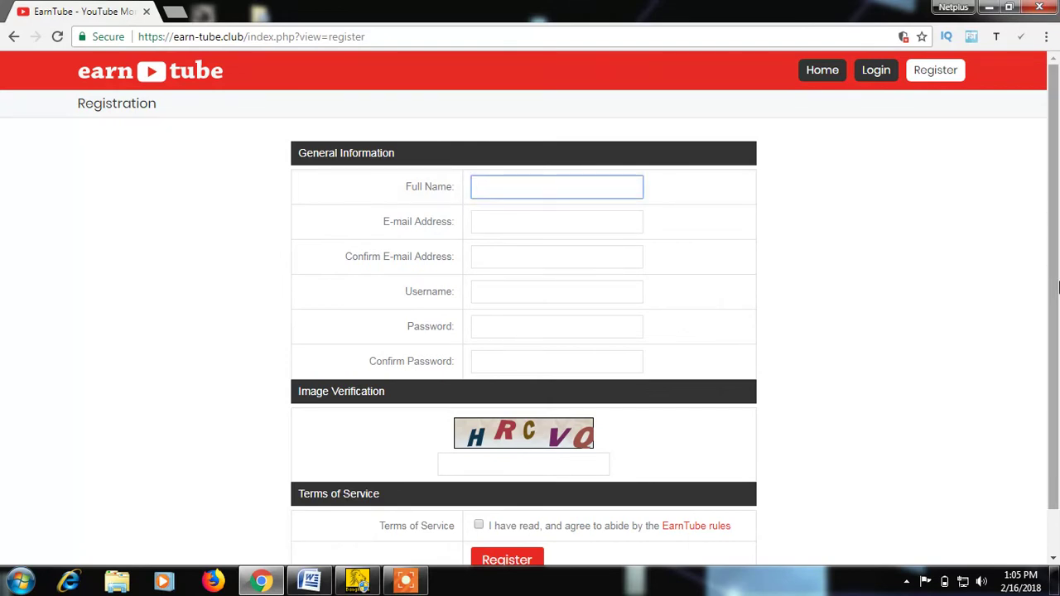
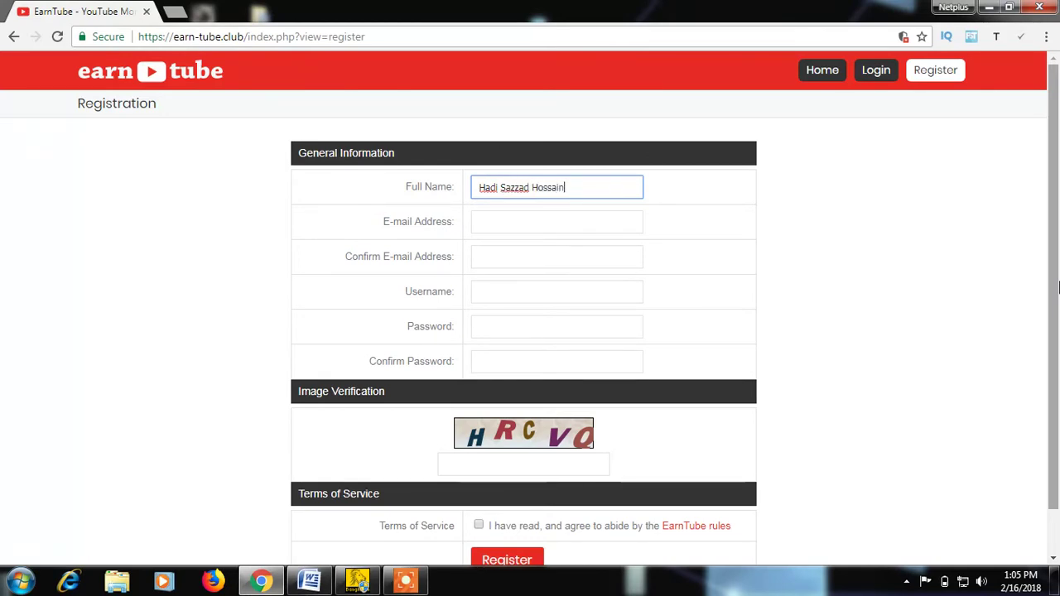
Fill in the e-mail address from the autofill suggestion and retype it in Confirm E-mail Address.
{"action": "left_click", "coordinate": [497, 222]}
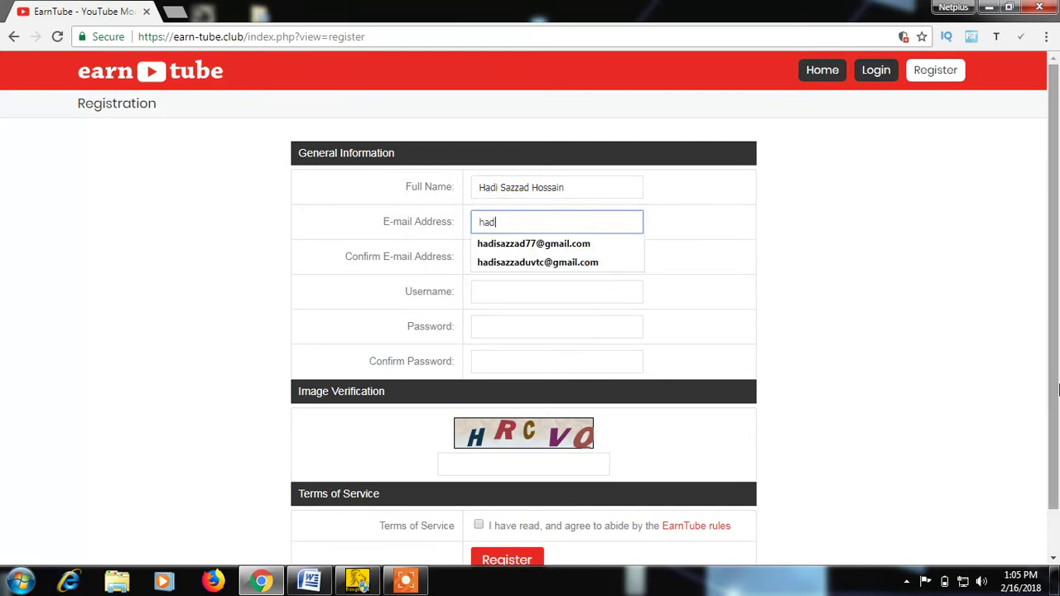
{"action": "left_click", "coordinate": [493, 263]}
{"action": "left_click", "coordinate": [500, 262]}
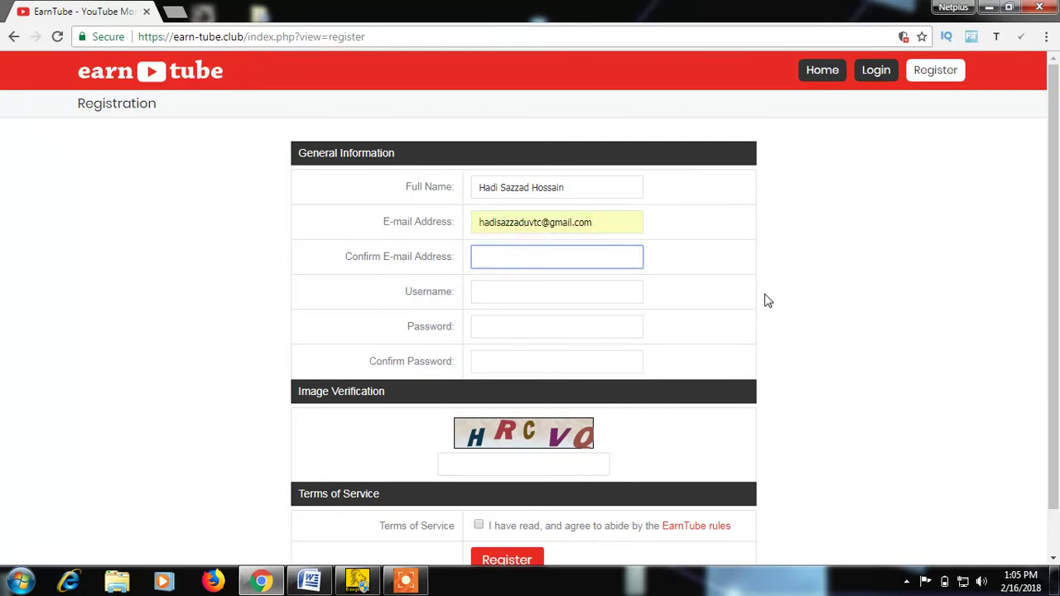
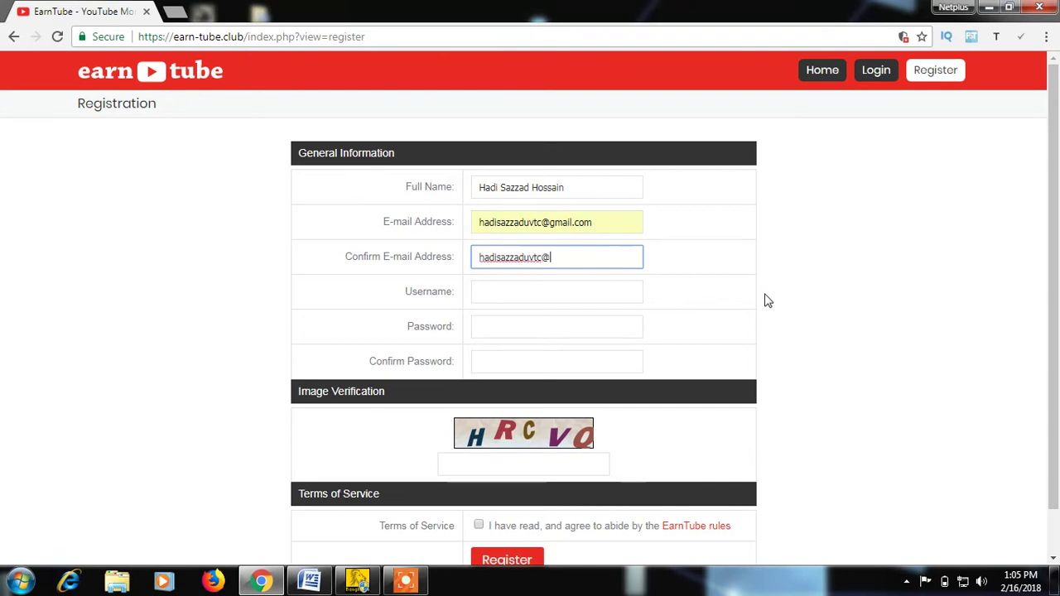
{"action": "left_click", "coordinate": [526, 285]}
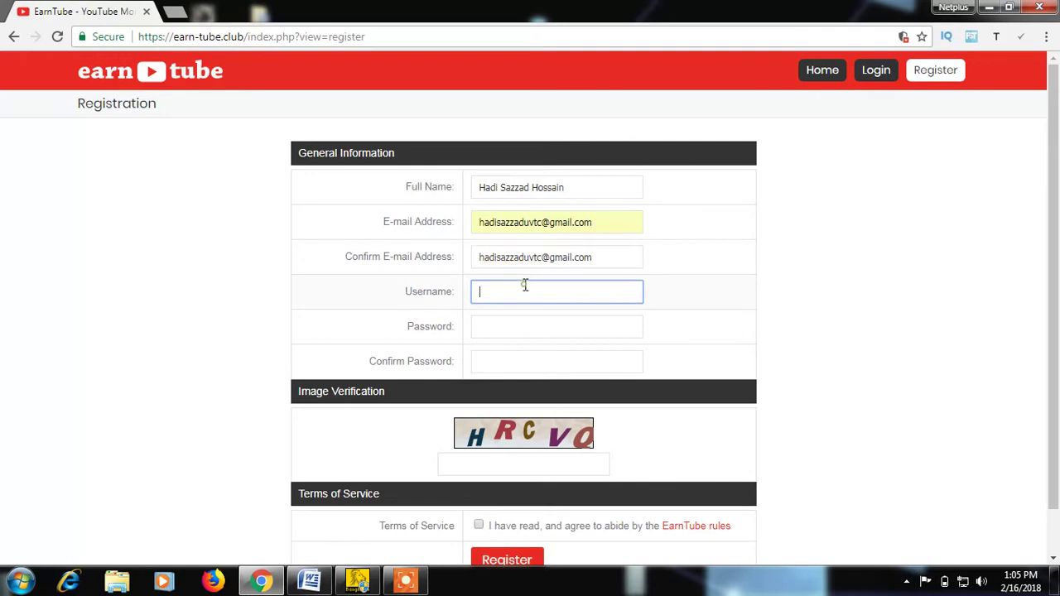
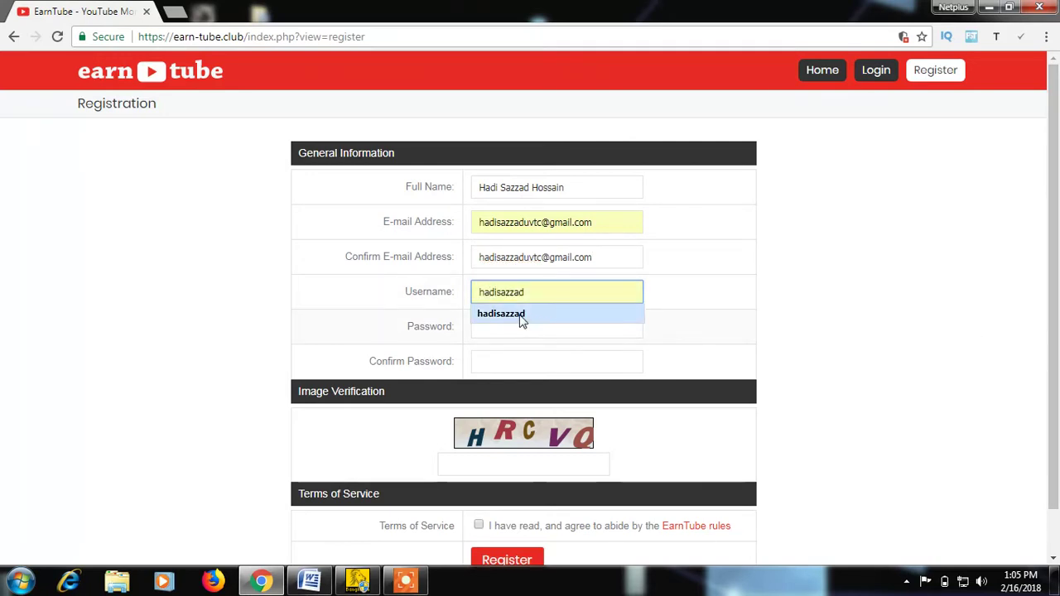
Fill the username from autofill and enter the account password and its confirmation.
{"action": "left_click", "coordinate": [516, 314]}
{"action": "left_click", "coordinate": [511, 324]}
{"action": "type", "text": "•••"}
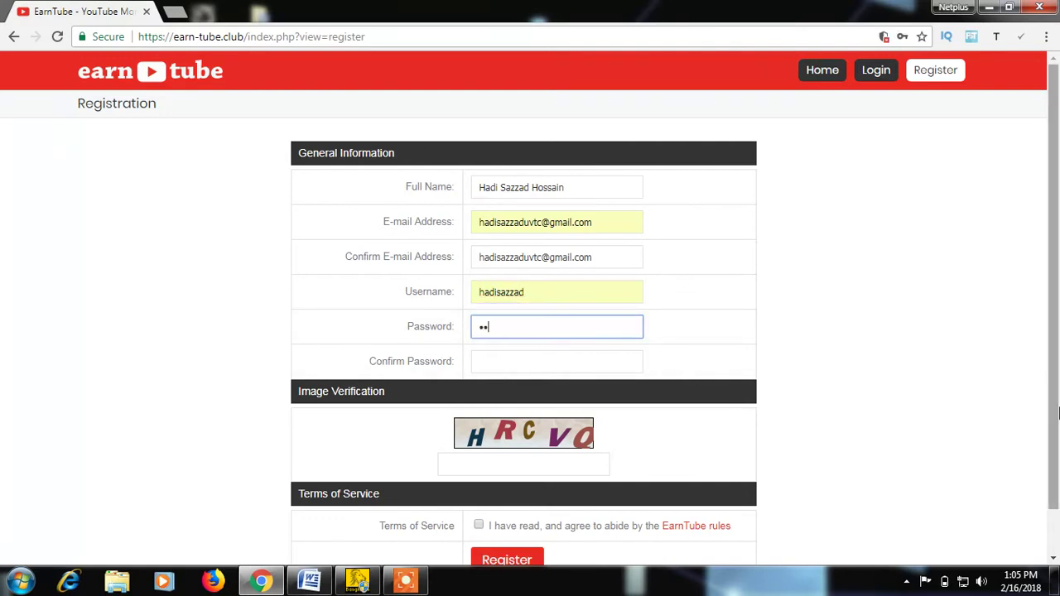
{"action": "type", "text": "•••••••••••"}
{"action": "left_click", "coordinate": [563, 364]}
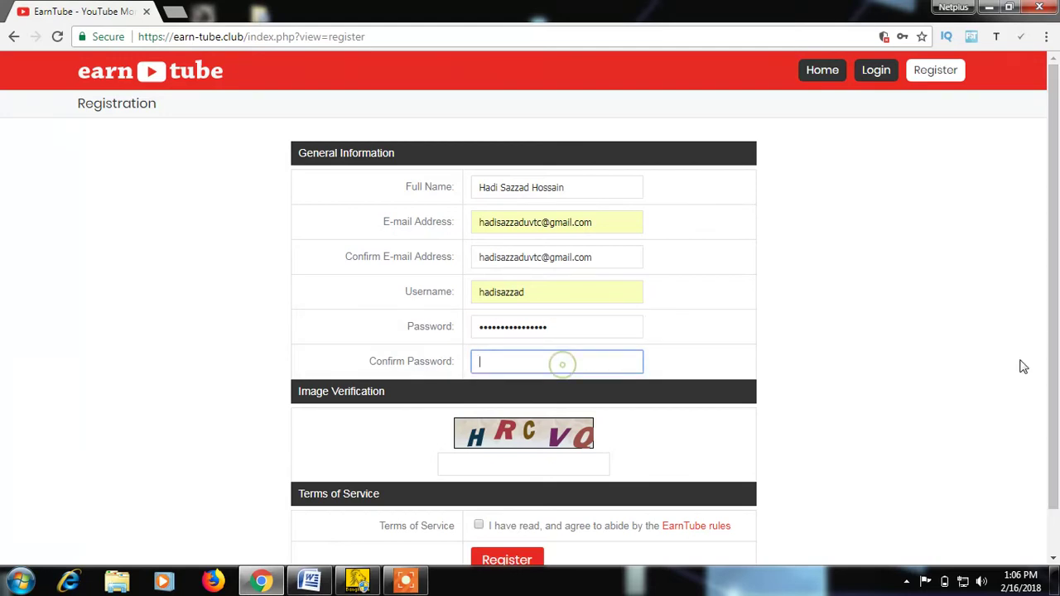
{"action": "type", "text": "•••••••••••"}
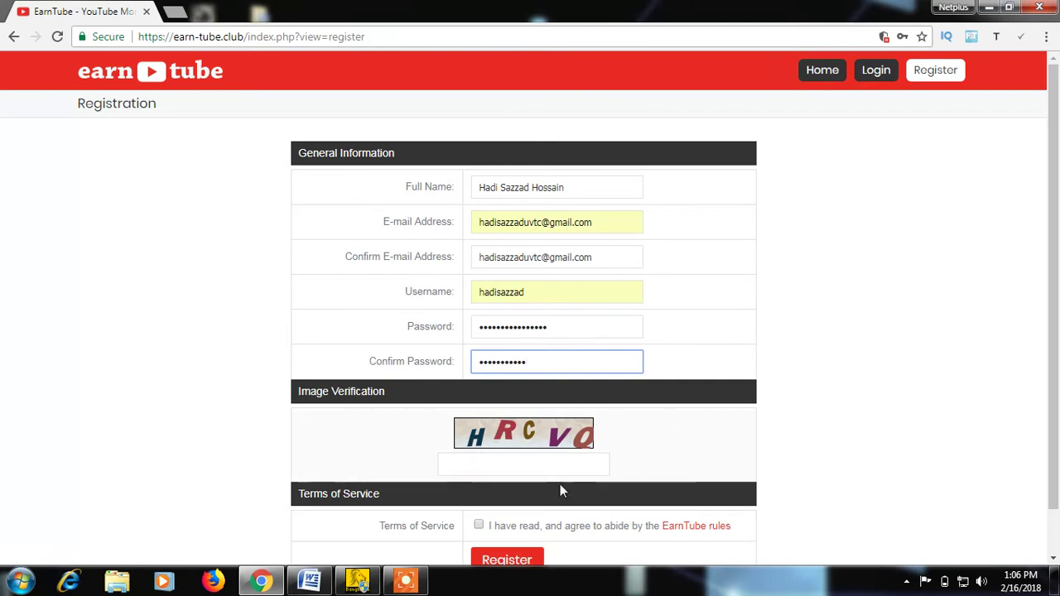
Enter the image verification code, accept the Terms of Service, and submit the registration.
{"action": "left_click", "coordinate": [508, 462]}
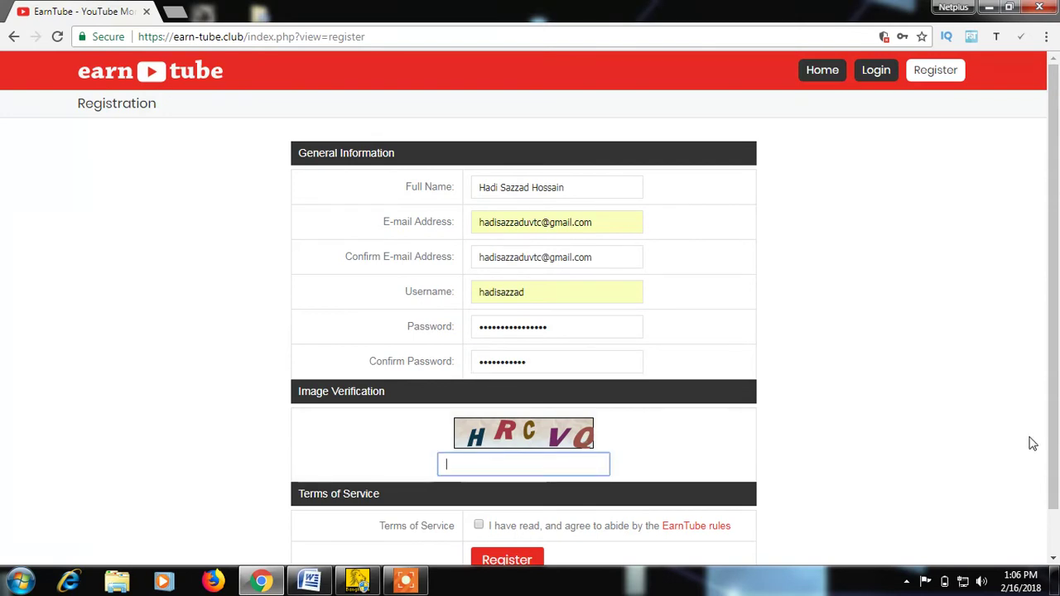
{"action": "type", "text": "H"}
{"action": "type", "text": "RC"}
{"action": "type", "text": "VO"}
{"action": "left_click", "coordinate": [477, 527]}
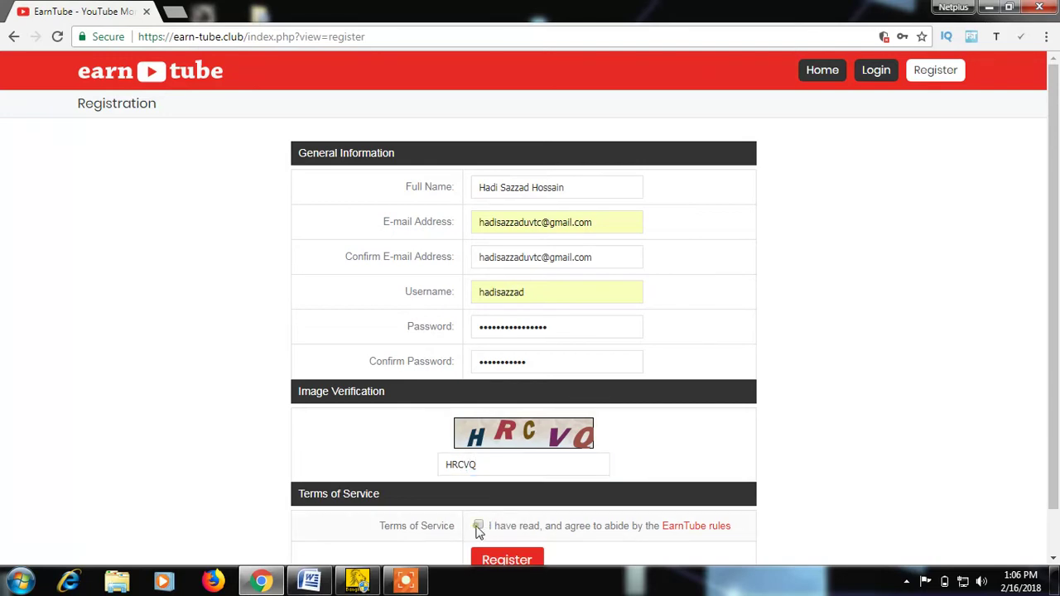
{"action": "scroll", "coordinate": [1019, 434], "scroll_direction": "down", "scroll_amount": 1}
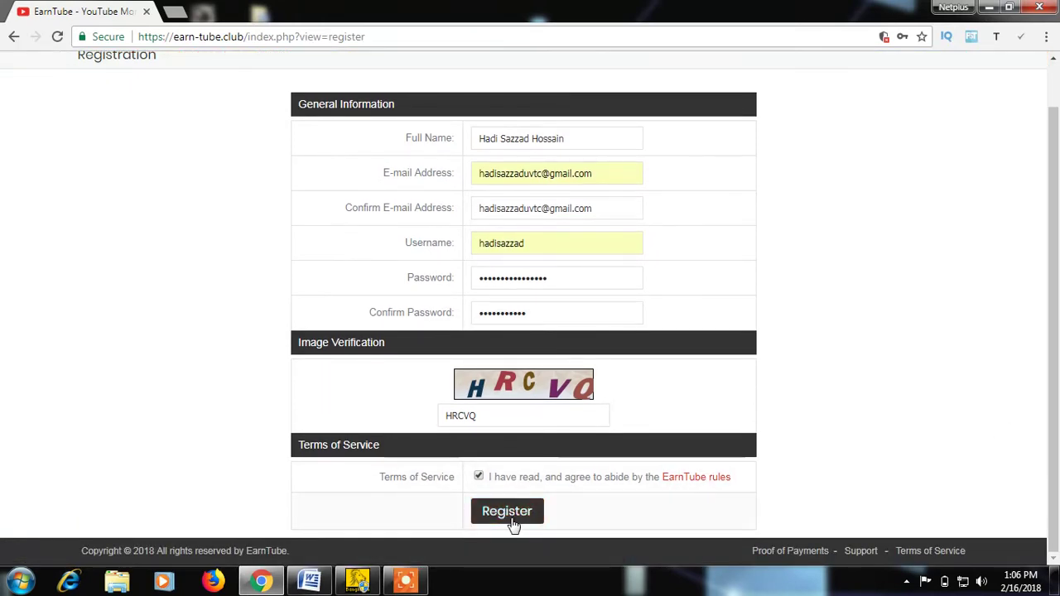
{"action": "left_click", "coordinate": [511, 518]}
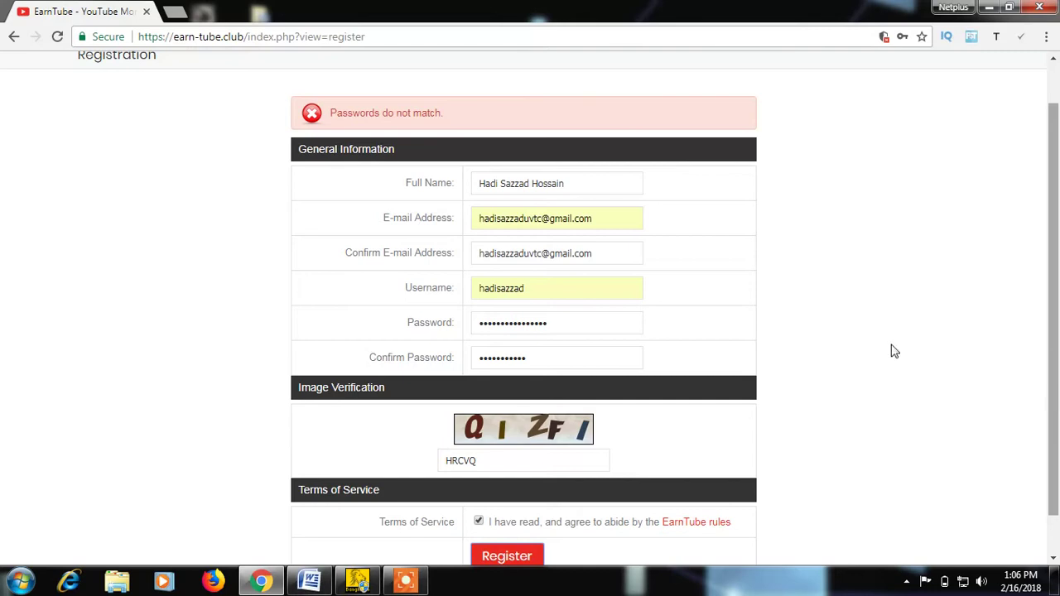
Re-enter the password and a matching confirmation password, then resubmit the form.
{"action": "double_click", "coordinate": [548, 322]}
{"action": "type", "text": "•••"}
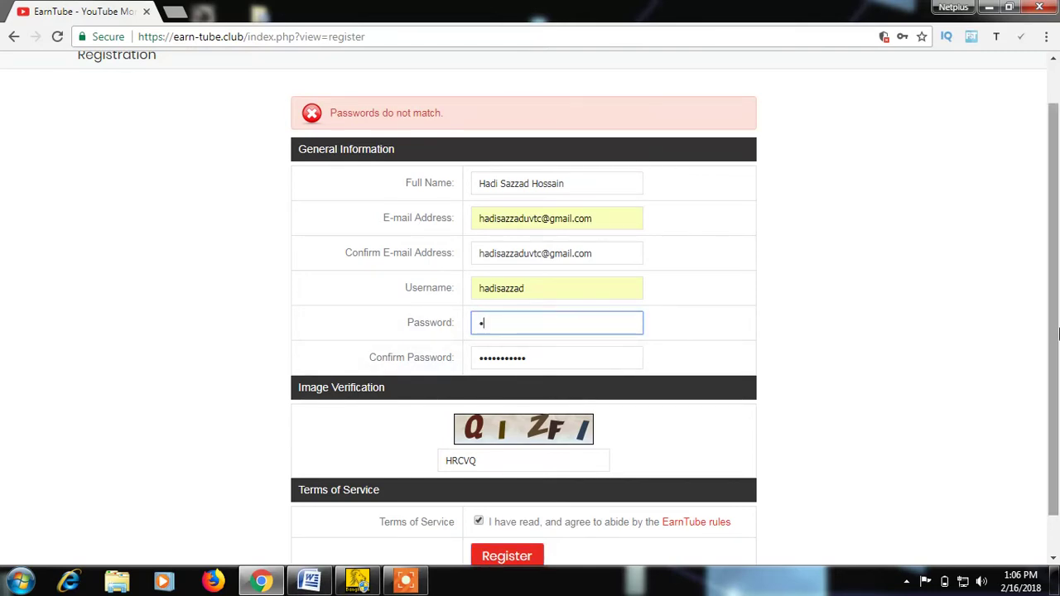
{"action": "type", "text": "•••••••"}
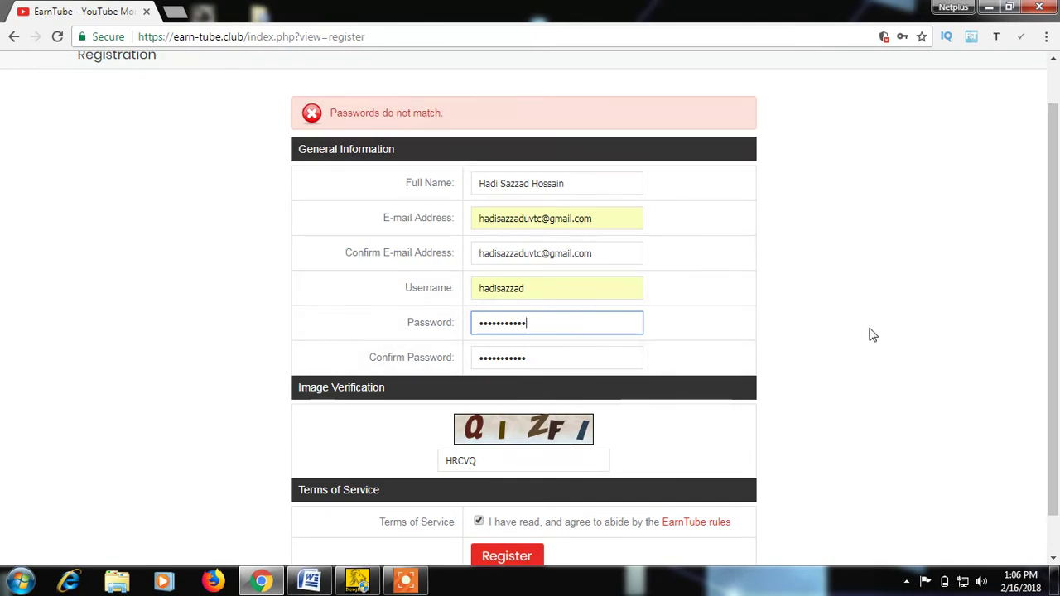
{"action": "type", "text": "••••"}
{"action": "left_click_drag", "start_coordinate": [537, 359], "coordinate": [422, 360]}
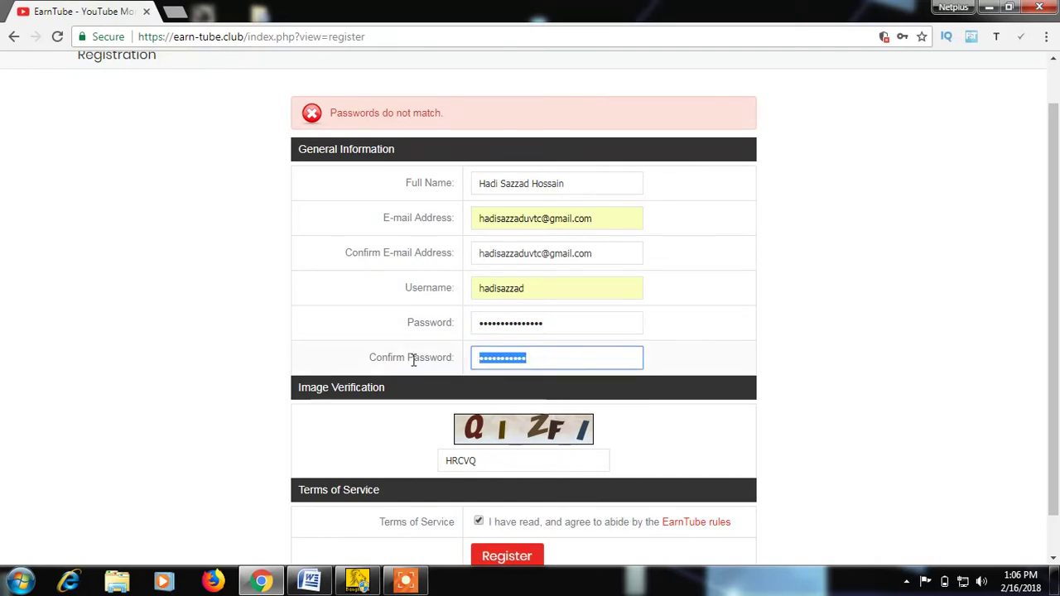
{"action": "type", "text": "••••••••••••••"}
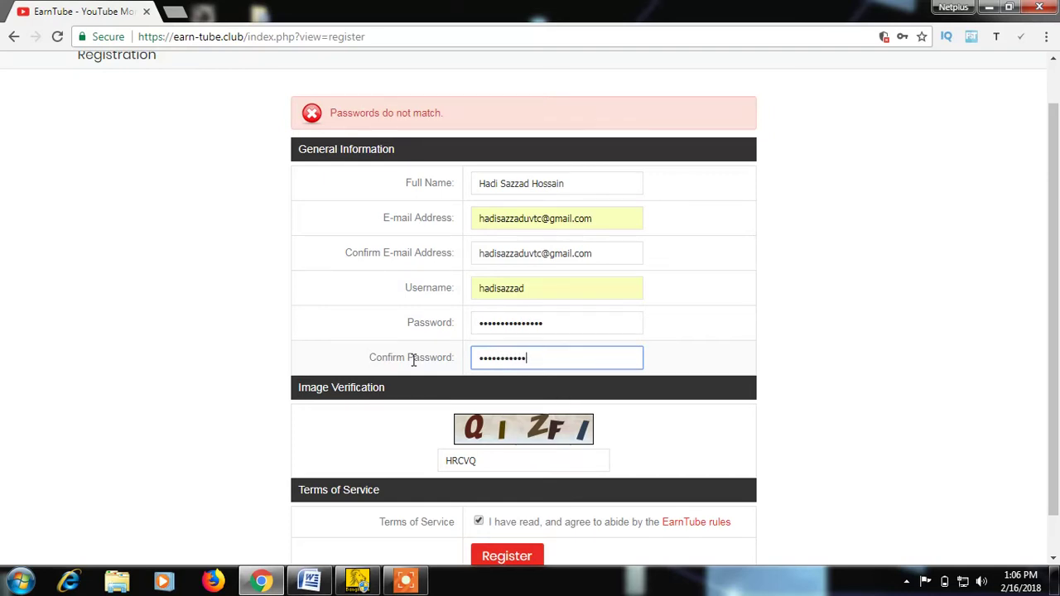
{"action": "type", "text": "•"}
{"action": "left_click", "coordinate": [504, 555]}
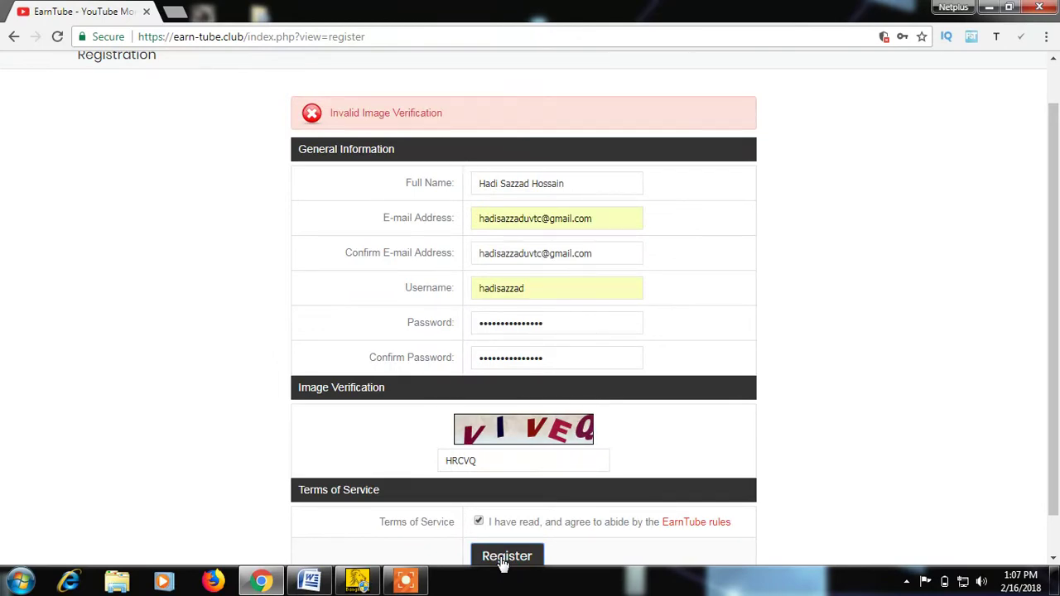
Replace the image verification code with the new one and register again.
{"action": "double_click", "coordinate": [496, 460]}
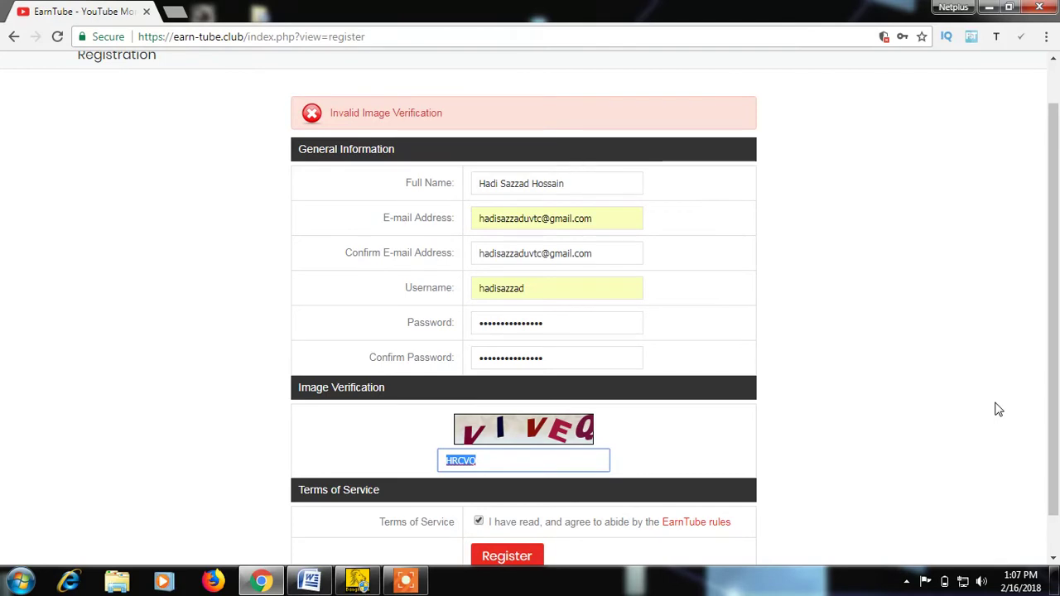
{"action": "type", "text": "VIVEQ"}
{"action": "left_click", "coordinate": [507, 557]}
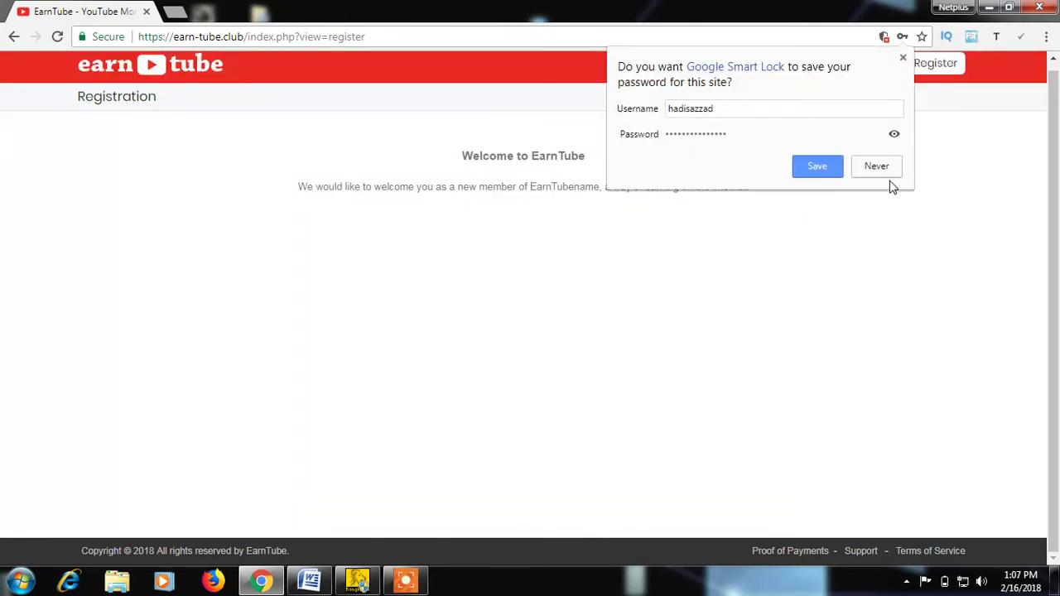
Decline saving the password, then log in with the suggested username and the account password.
{"action": "left_click", "coordinate": [877, 164]}
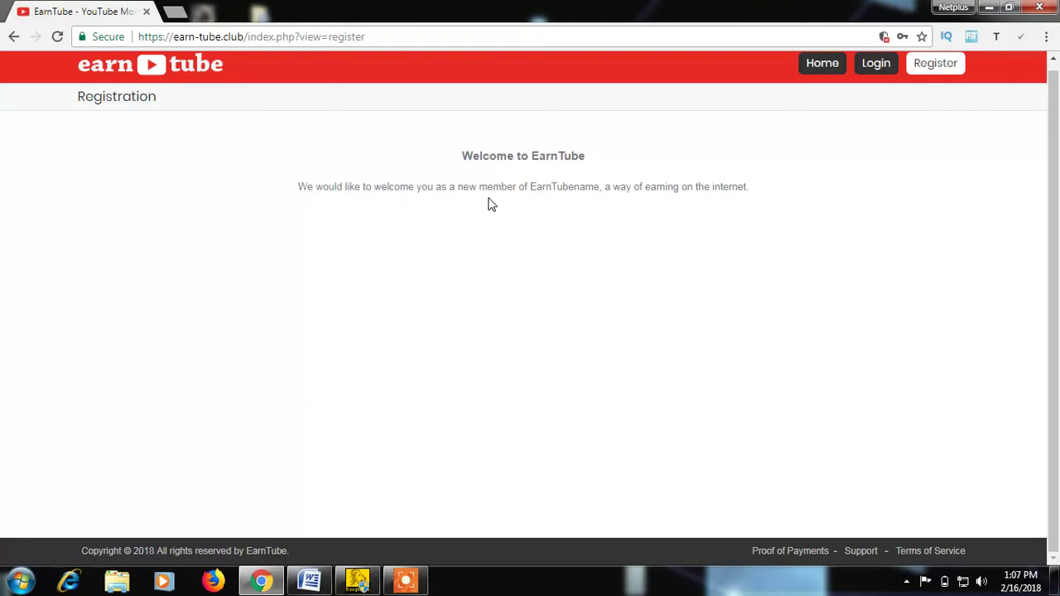
{"action": "left_click", "coordinate": [875, 65]}
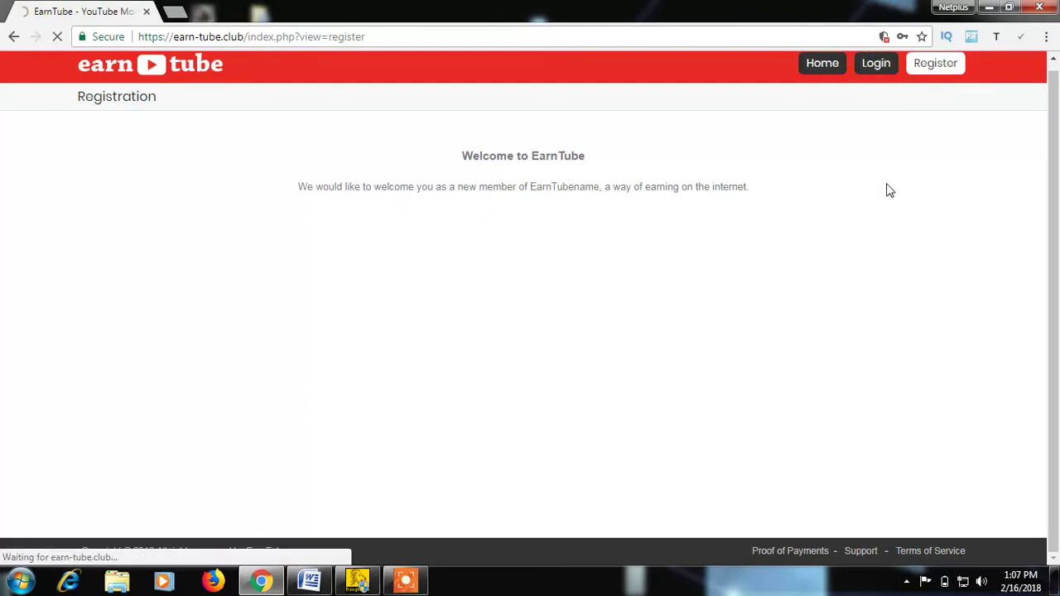
{"action": "left_click", "coordinate": [543, 232]}
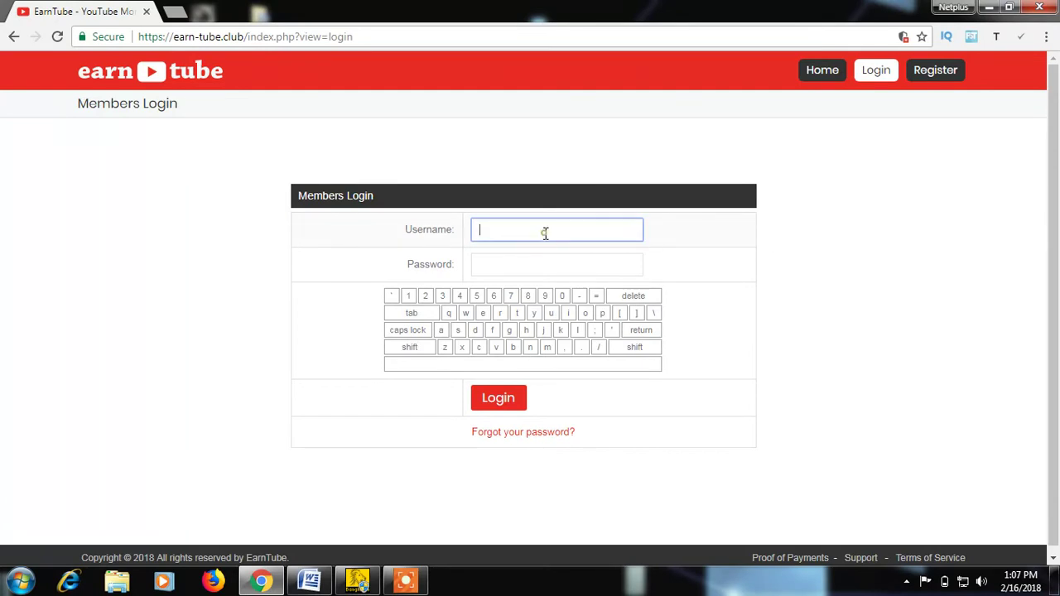
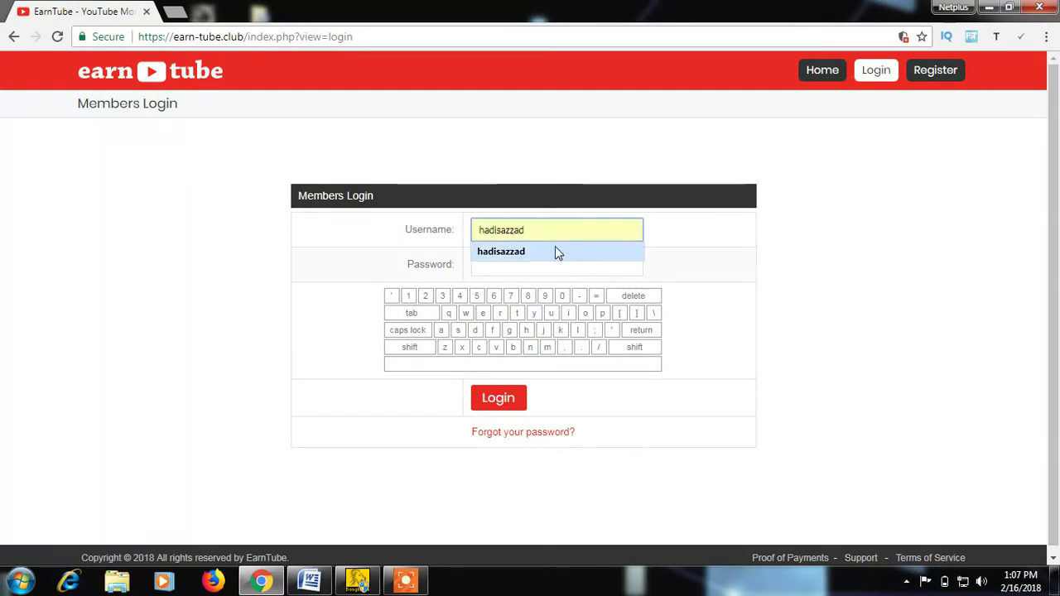
{"action": "left_click", "coordinate": [553, 251]}
{"action": "left_click", "coordinate": [522, 265]}
{"action": "type", "text": "••••••"}
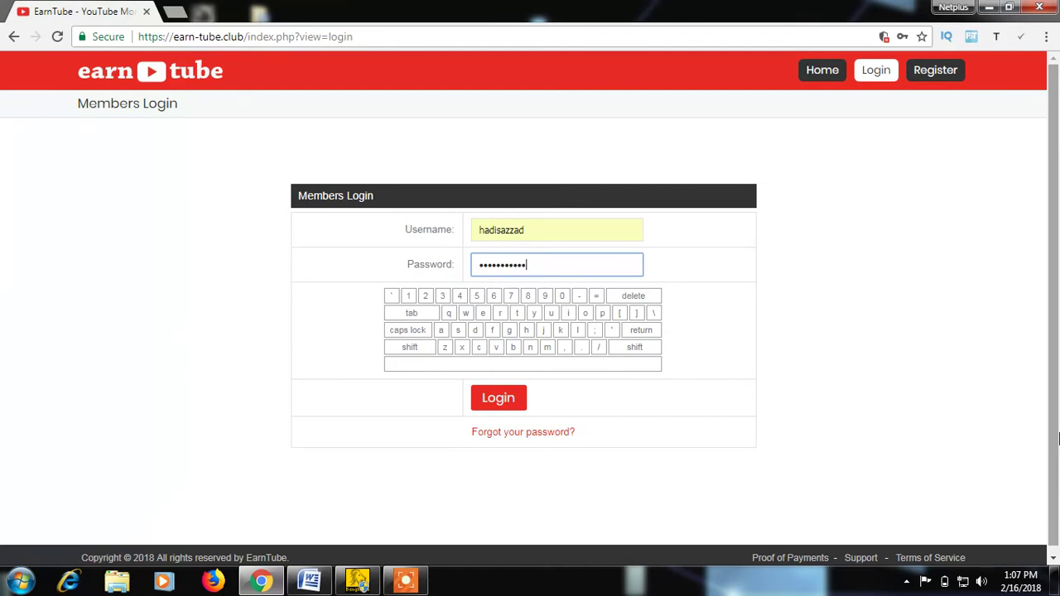
{"action": "type", "text": "***"}
{"action": "left_click", "coordinate": [498, 404]}
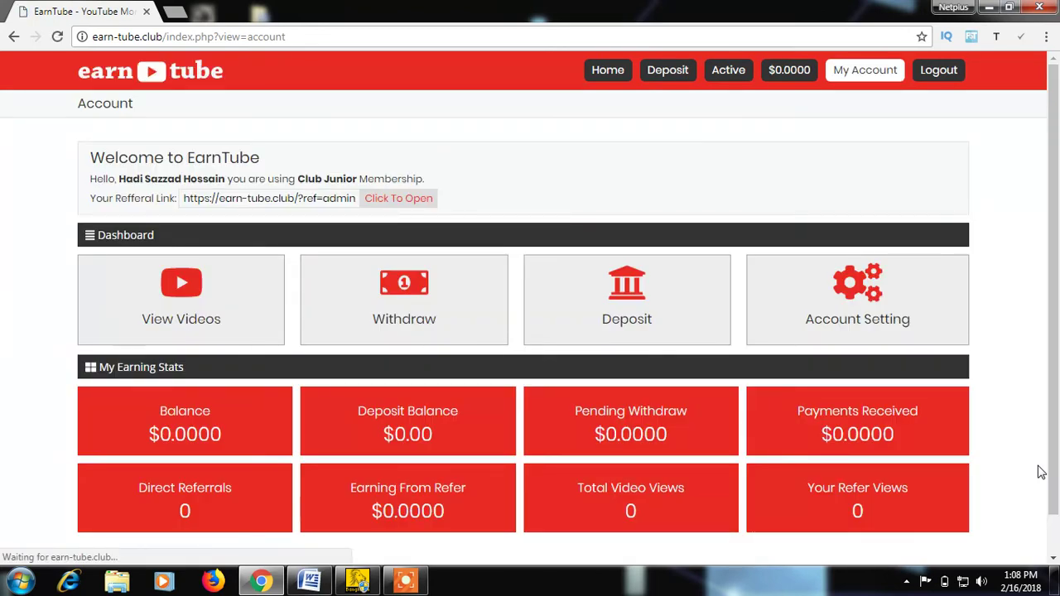
Review the zero-earnings dashboard, then open the list of $0.1-per-view YouTube videos.
{"action": "scroll", "coordinate": [617, 166], "scroll_direction": "down", "scroll_amount": 1}
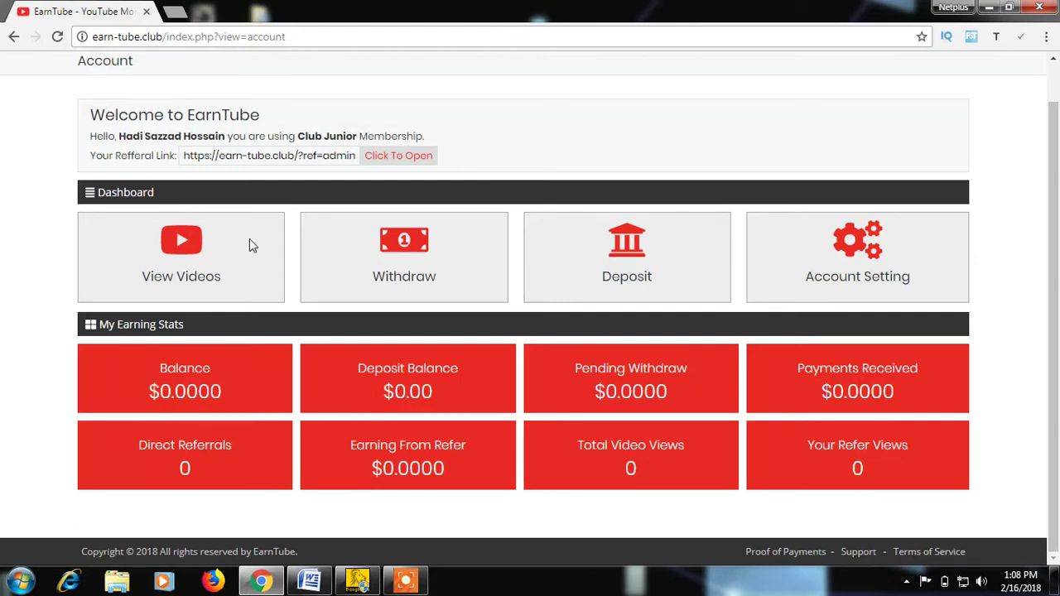
{"action": "scroll", "coordinate": [297, 267], "scroll_direction": "up", "scroll_amount": 1}
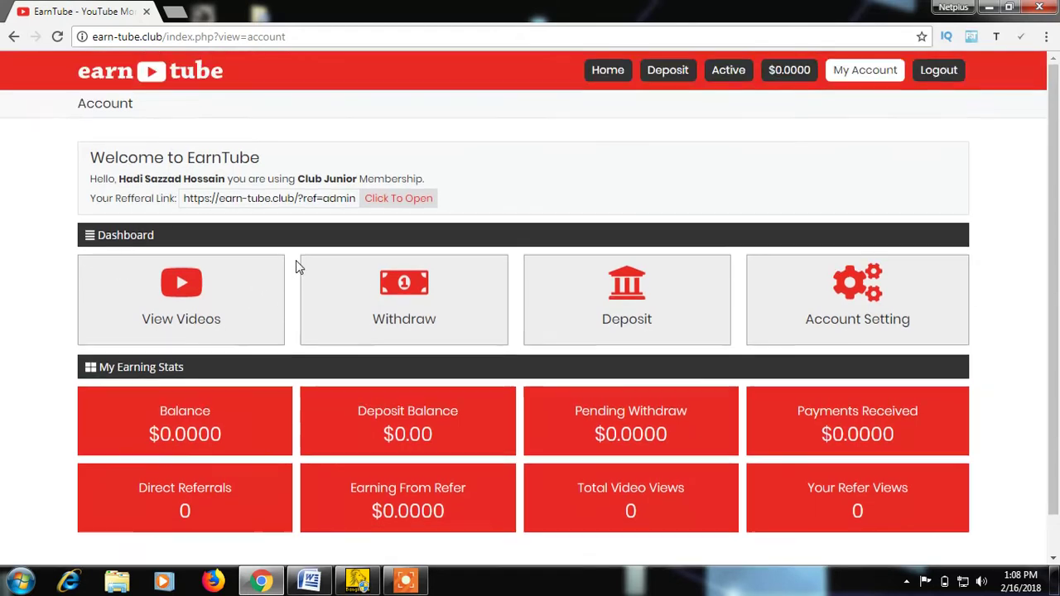
{"action": "left_click", "coordinate": [184, 296]}
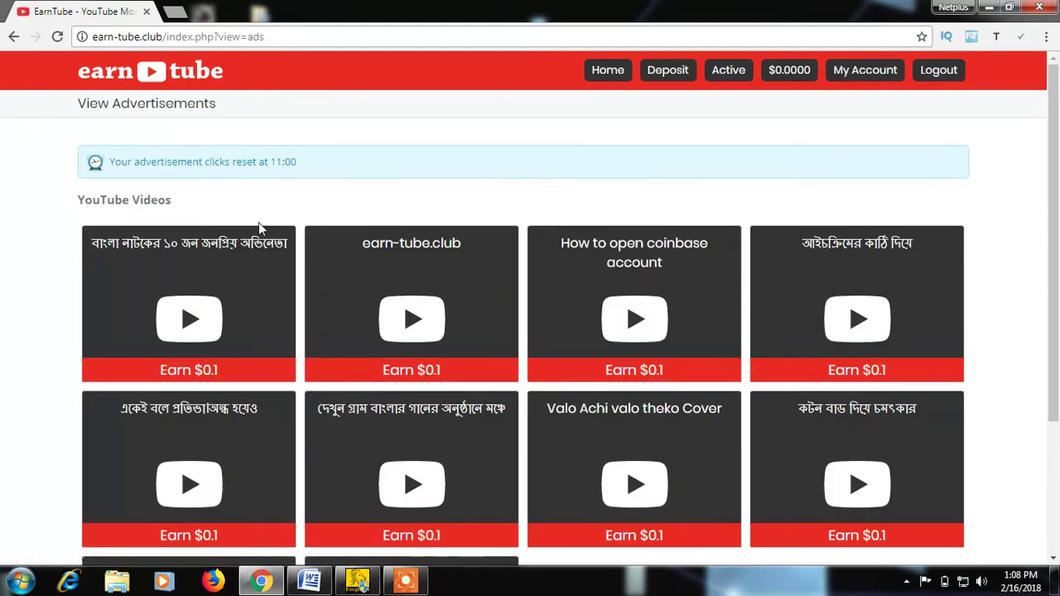
Open the first video's earning task and follow its Subscribe link to YouTube.
{"action": "scroll", "coordinate": [312, 256], "scroll_direction": "down", "scroll_amount": 3}
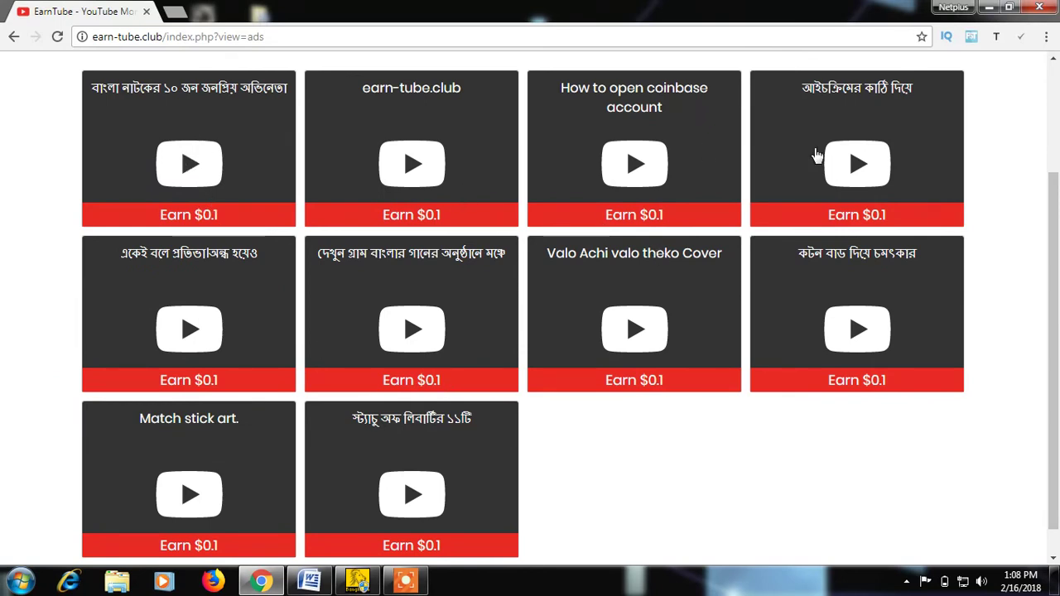
{"action": "scroll", "coordinate": [152, 481], "scroll_direction": "down", "scroll_amount": 1}
{"action": "scroll", "coordinate": [151, 480], "scroll_direction": "up", "scroll_amount": 4}
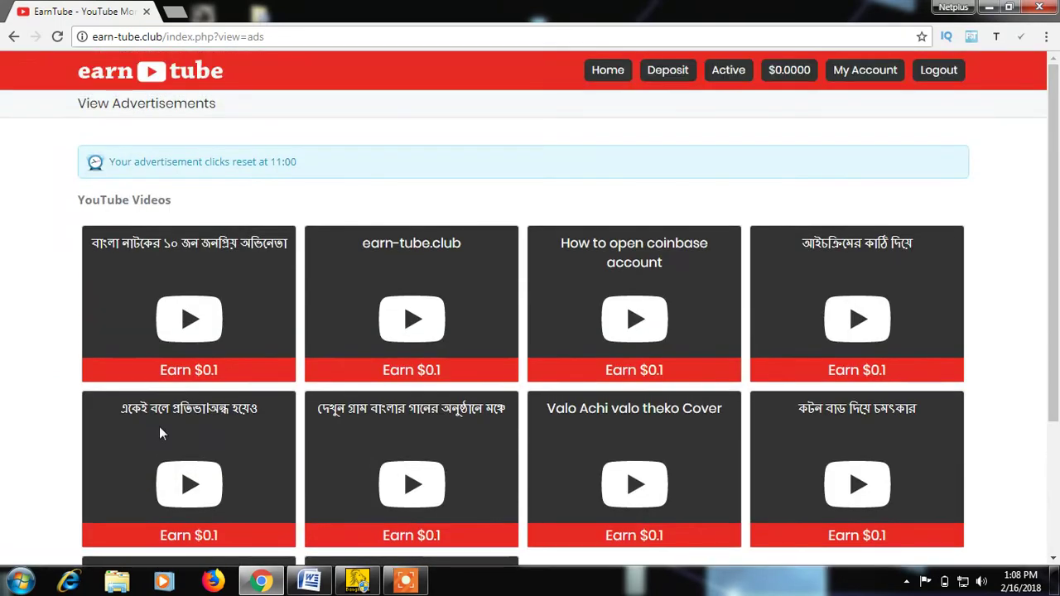
{"action": "left_click", "coordinate": [186, 329]}
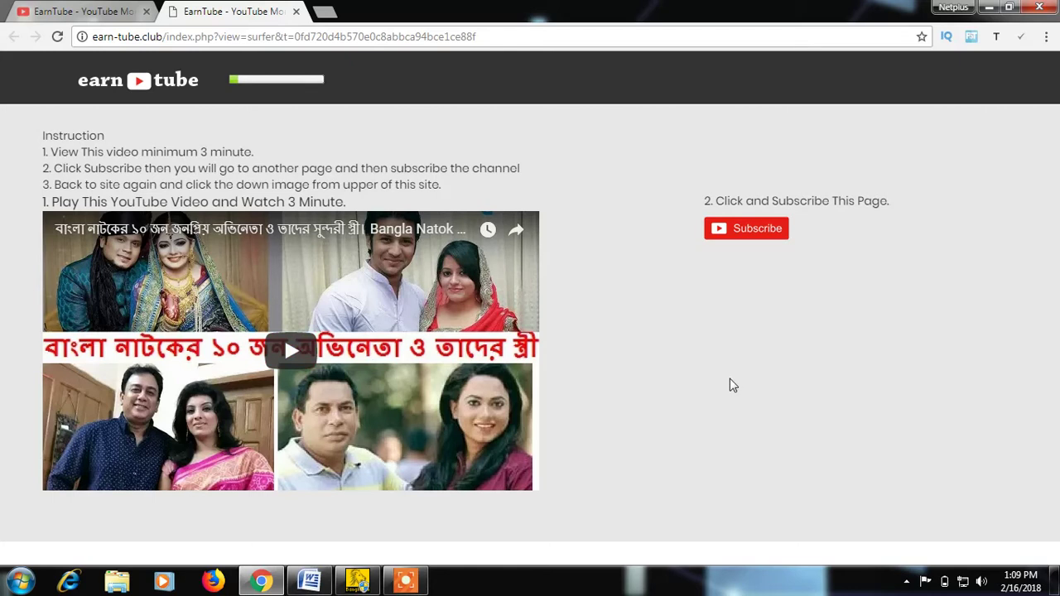
{"action": "left_click", "coordinate": [763, 238]}
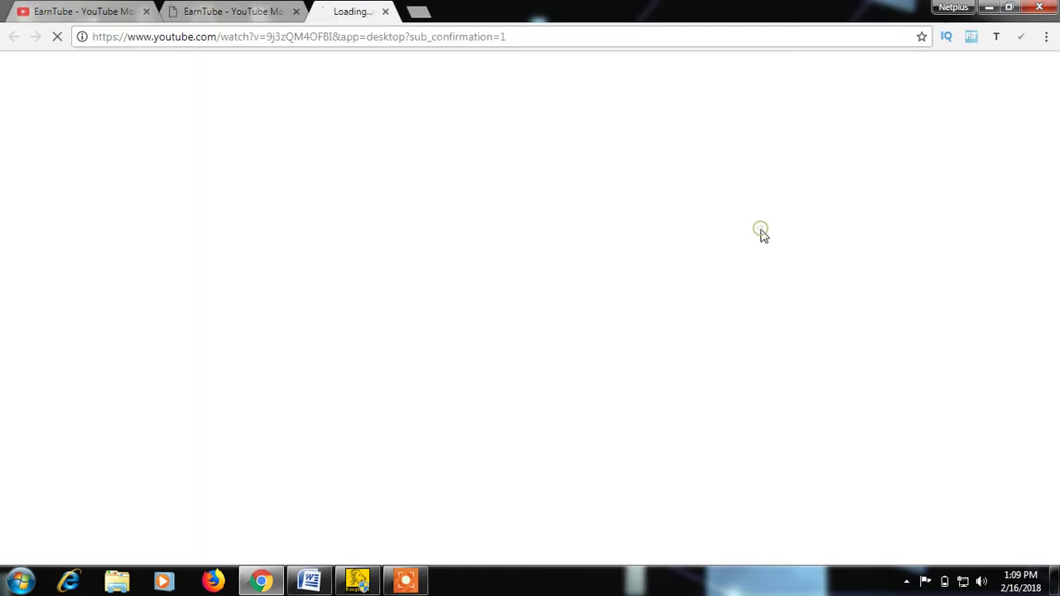